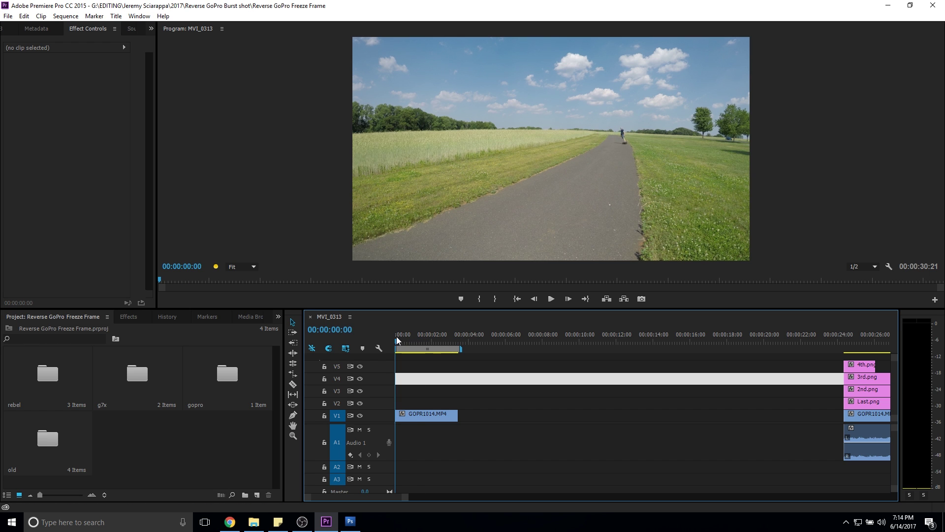
Play and scrub the GoPro sequence to find where the rider nears the camera.
key(space)
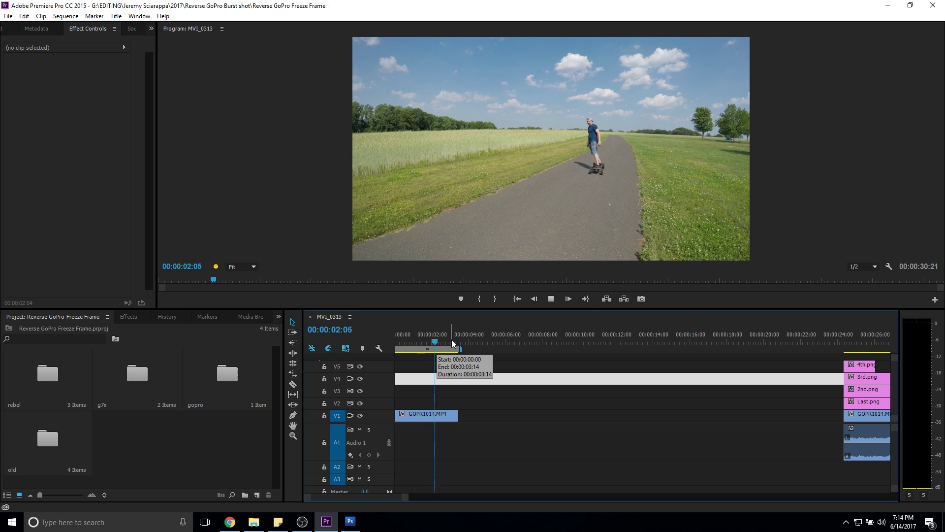
click(439, 339)
drag(439, 338, 379, 337)
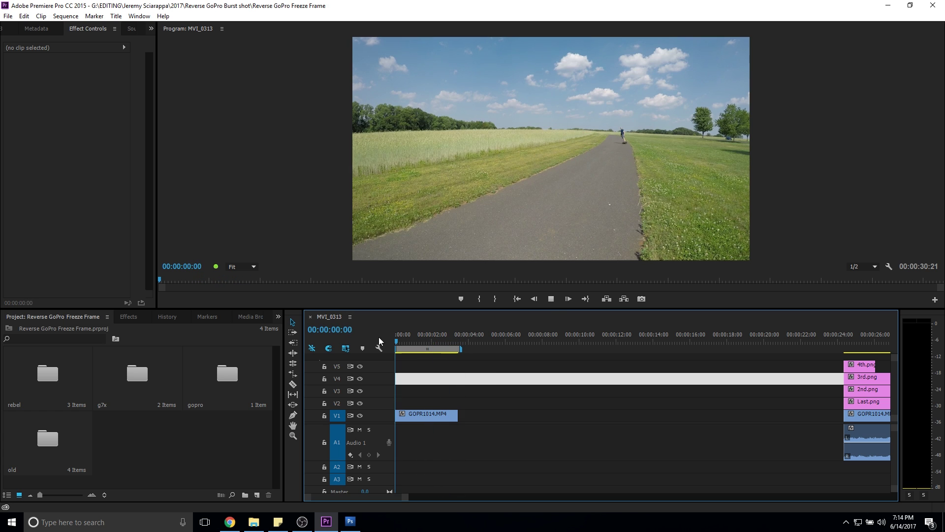
key(space)
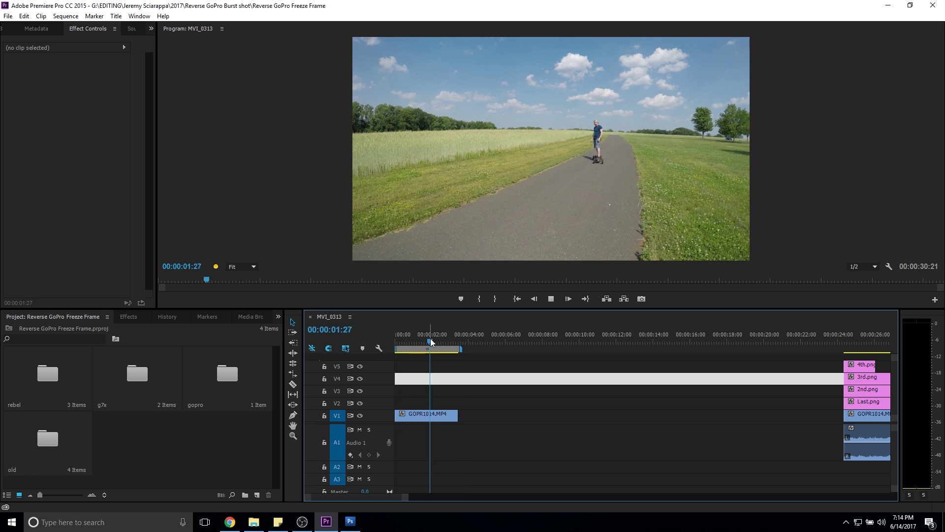
key(space)
key(Home)
click(457, 342)
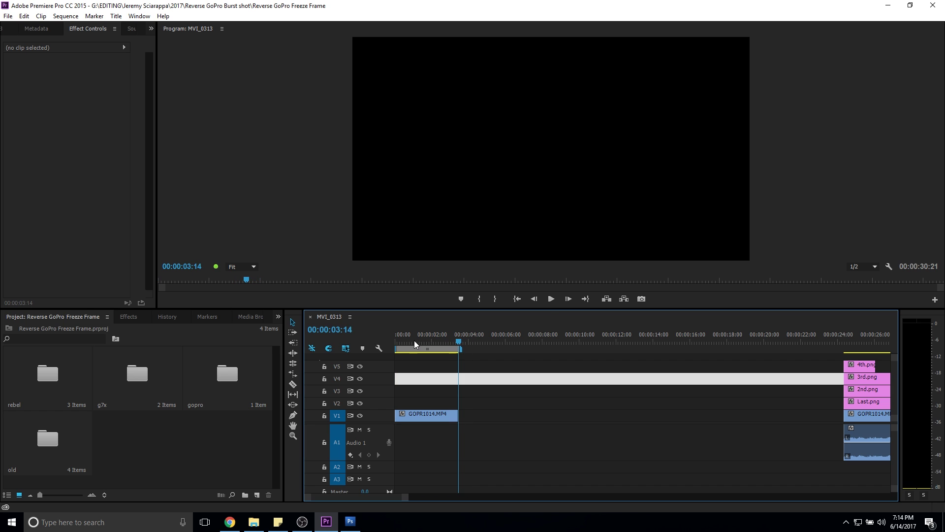
key(space)
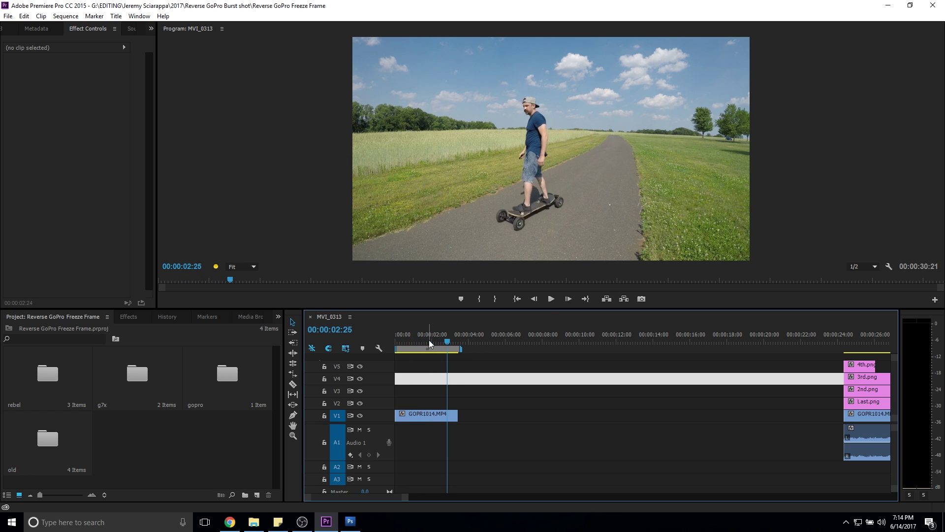
Stop at 00:00:02:26 and export that frame as a PNG still.
key(space)
key(Left)
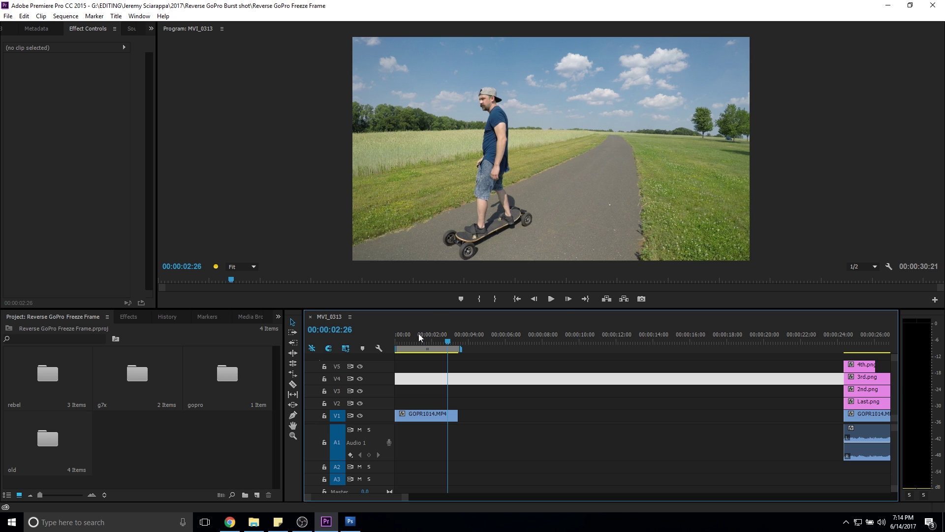
click(640, 299)
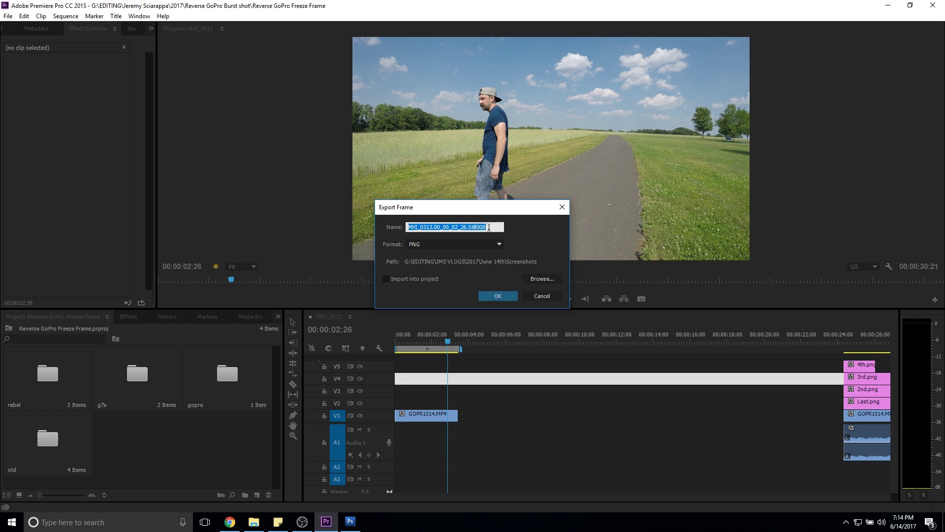
key(Return)
In Photoshop CS3, open 1st.png from the screenshots folder.
click(350, 521)
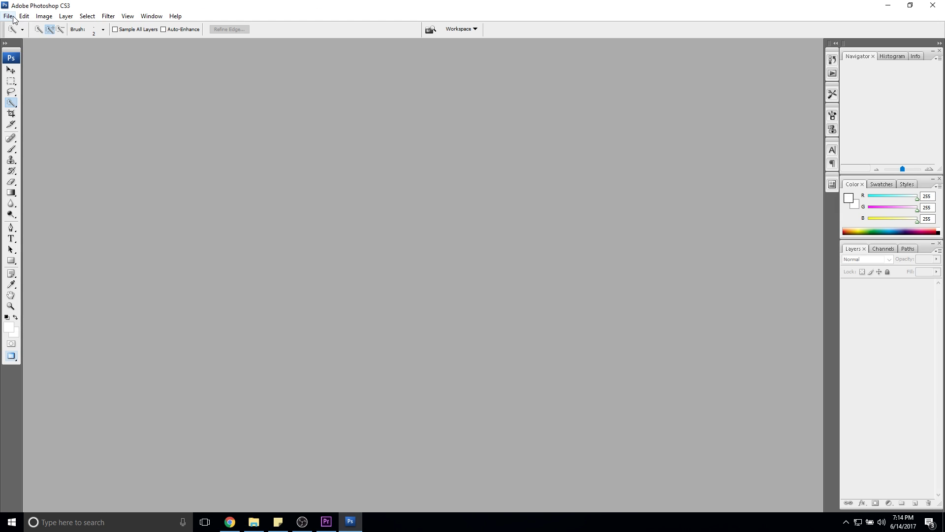
click(8, 15)
click(18, 36)
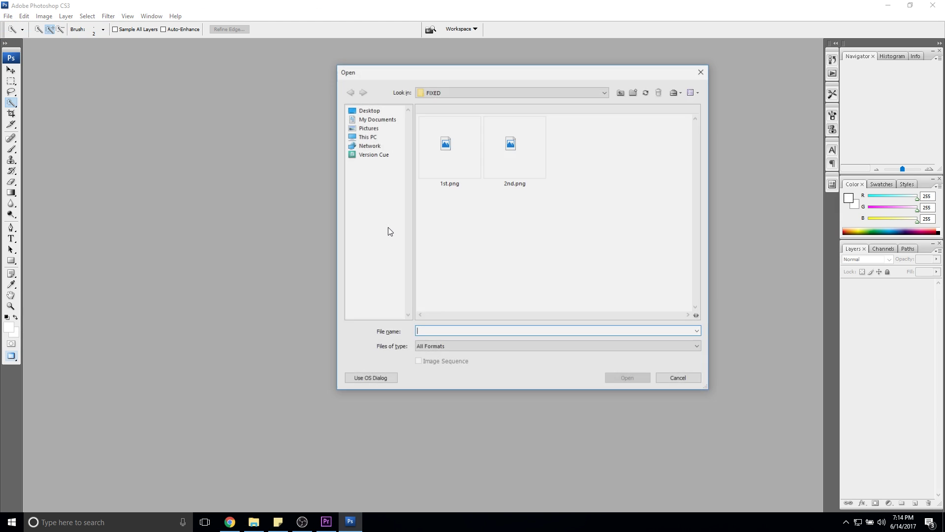
click(489, 90)
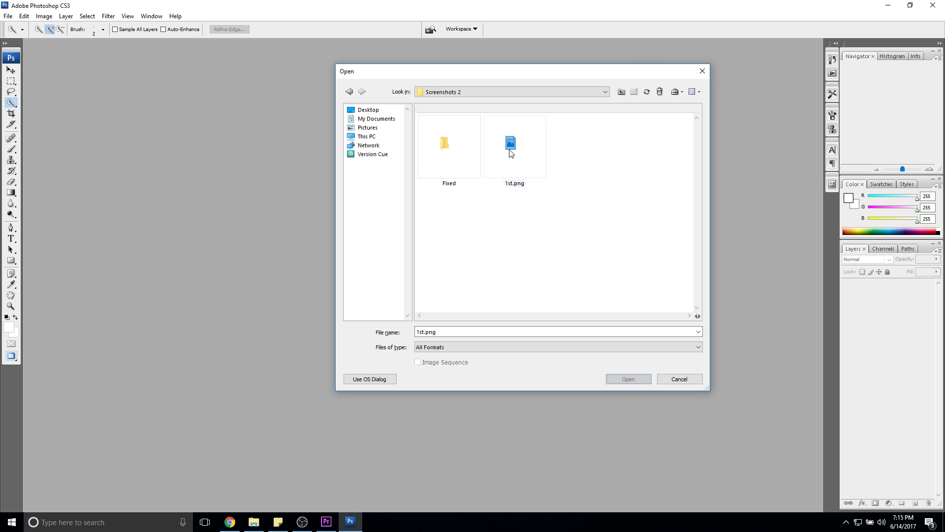
key(Return)
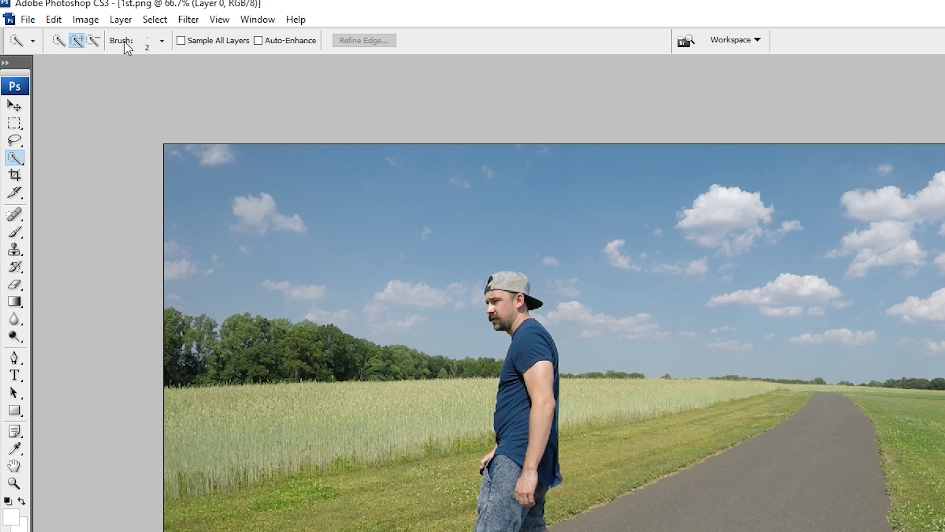
Enlarge the Quick Selection brush and paint a selection over the whole scene.
click(162, 42)
drag(80, 83, 170, 84)
key(Return)
mouse_move(275, 316)
mouse_down()
mouse_move(492, 345)
mouse_move(812, 529)
mouse_up()
mouse_move(675, 456)
mouse_down()
mouse_move(492, 512)
mouse_move(341, 531)
mouse_move(205, 527)
mouse_up()
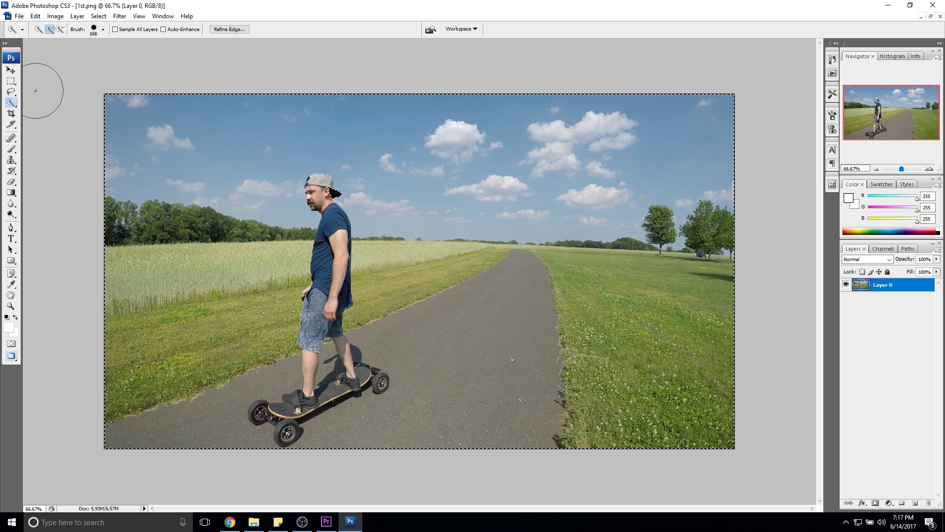
Switch Quick Selection to Subtract from Selection with a 40 px brush.
click(62, 30)
click(103, 30)
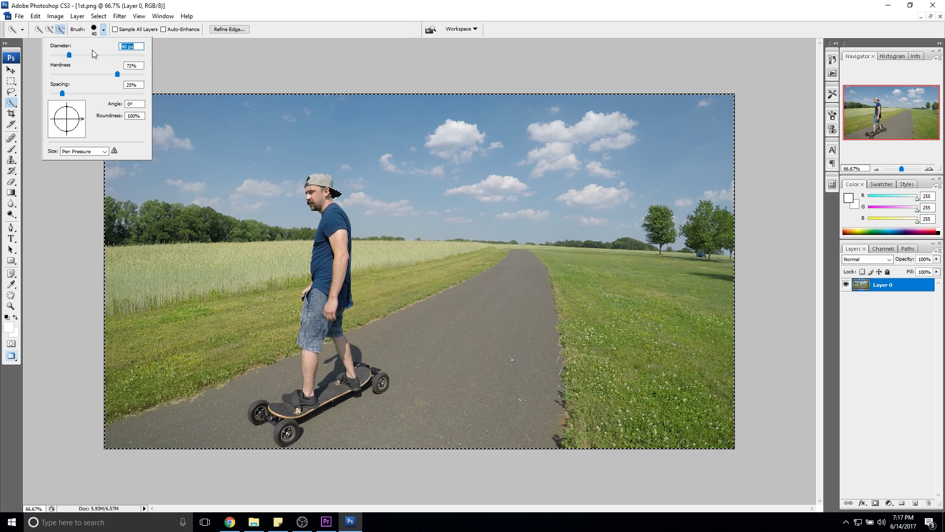
click(96, 34)
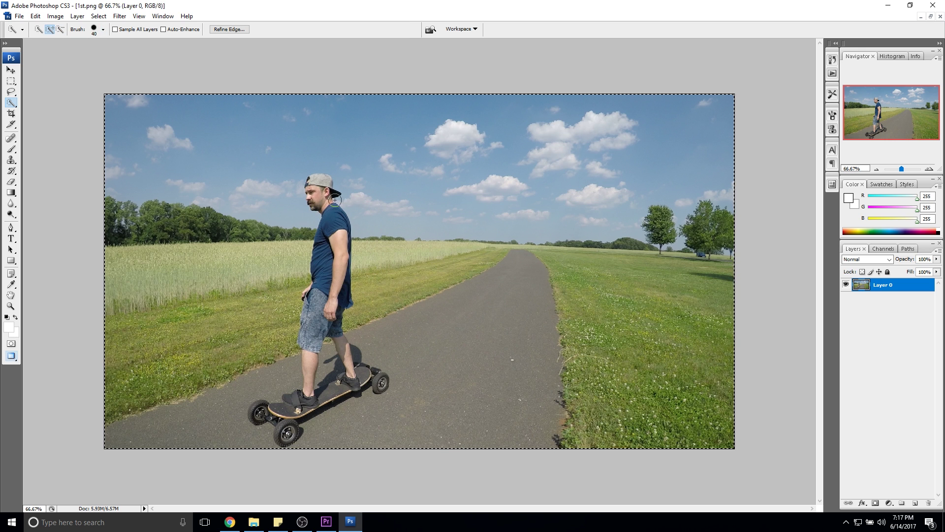
click(60, 30)
Subtract the rider's cap, face, shoulder and upper shorts from the selection.
scroll(313, 190, up, 5)
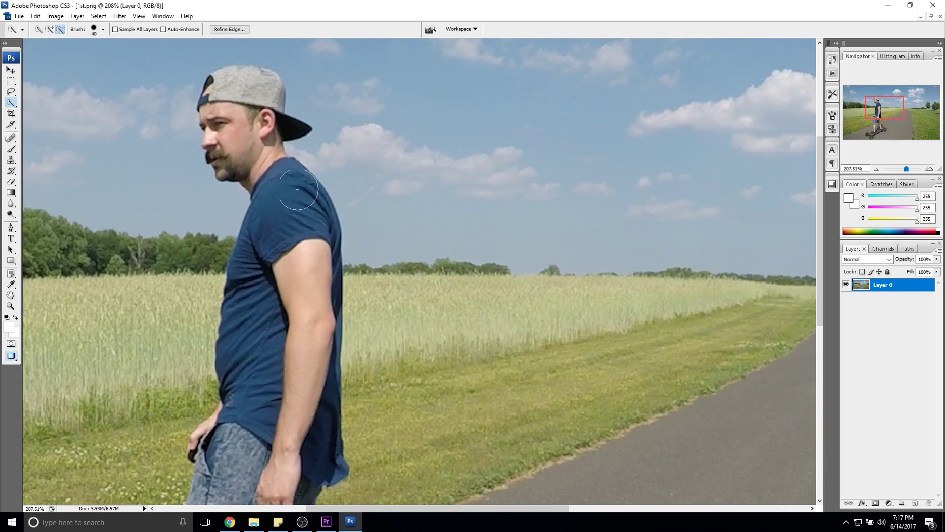
mouse_move(250, 132)
mouse_down()
mouse_move(281, 225)
mouse_move(280, 293)
mouse_move(280, 251)
mouse_move(268, 284)
mouse_move(264, 274)
mouse_move(267, 232)
mouse_move(273, 328)
mouse_move(290, 347)
mouse_up()
scroll(315, 347, down, 2)
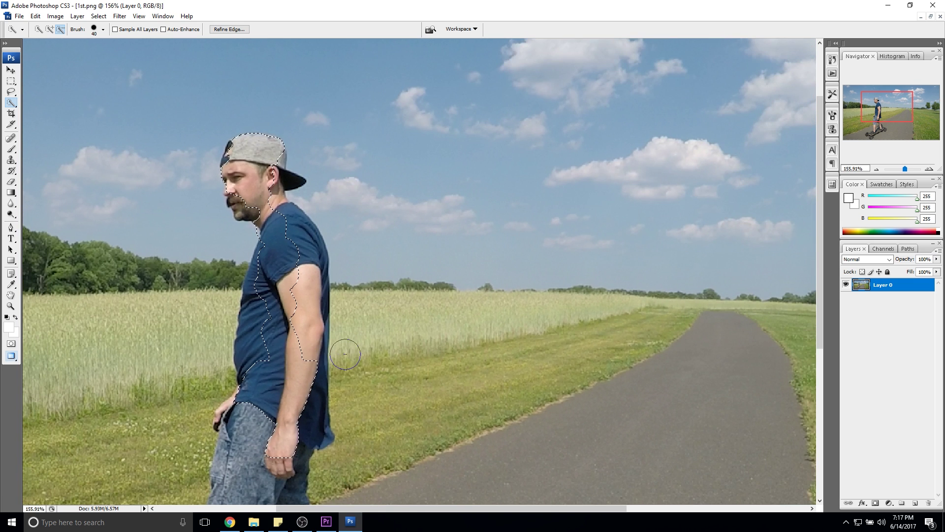
scroll(334, 348, down, 2)
scroll(333, 347, down, 2)
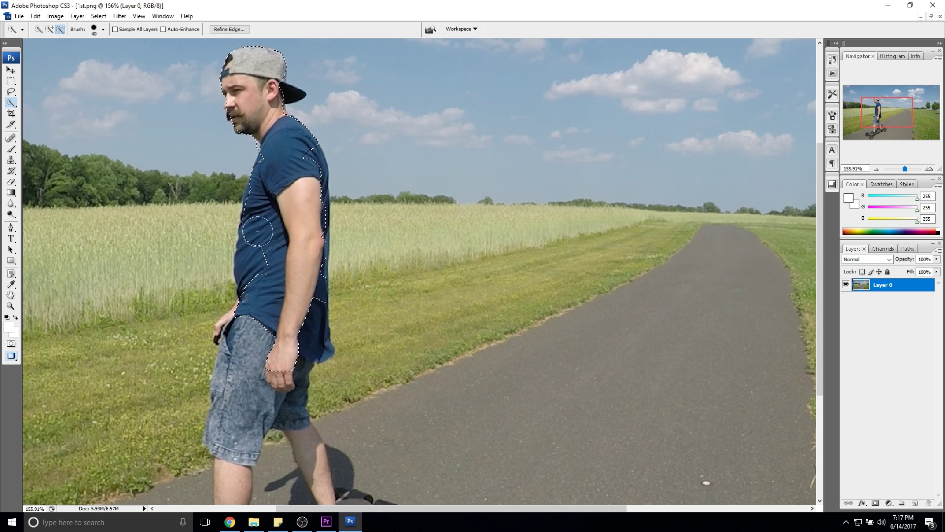
scroll(263, 264, down, 3)
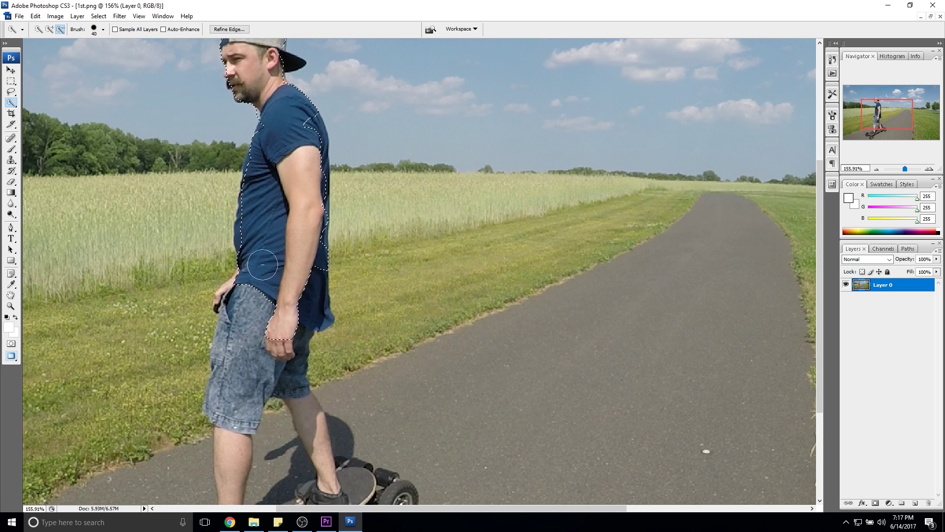
scroll(230, 233, down, 1)
click(229, 232)
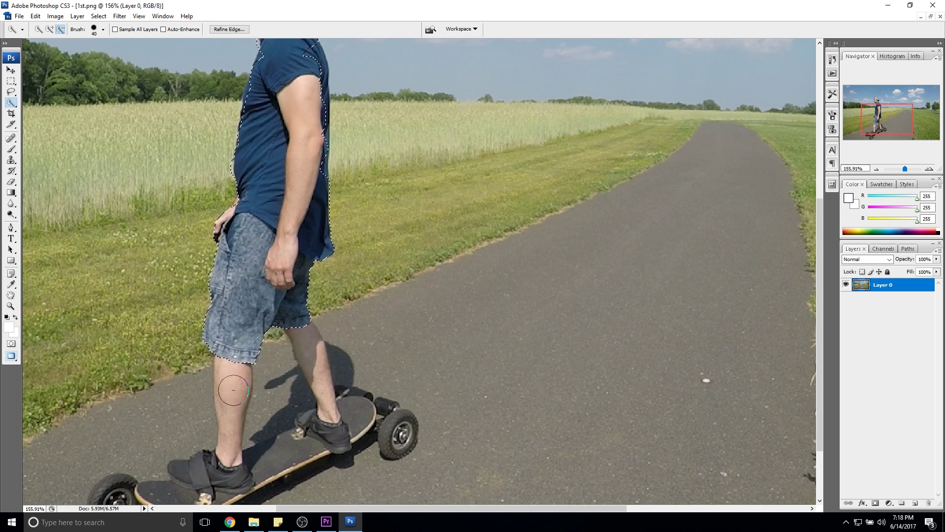
scroll(235, 396, down, 3)
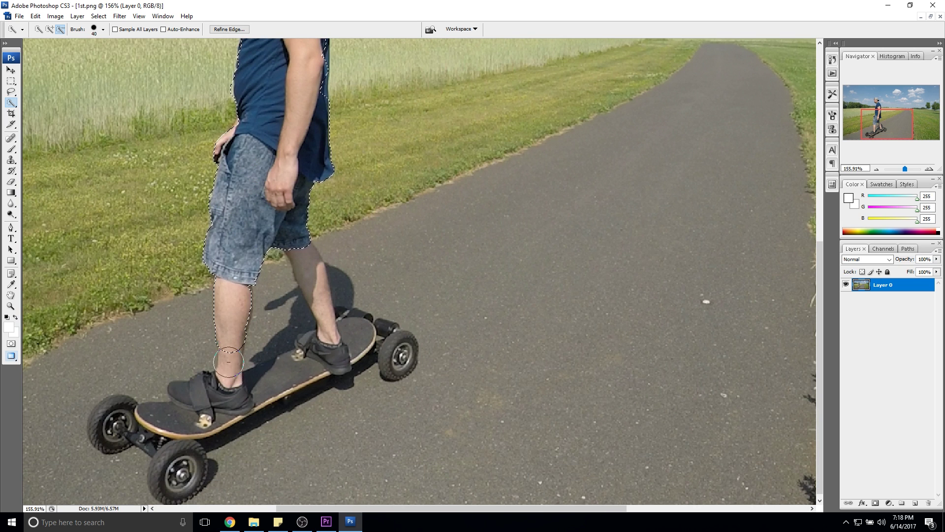
scroll(222, 405, up, 1)
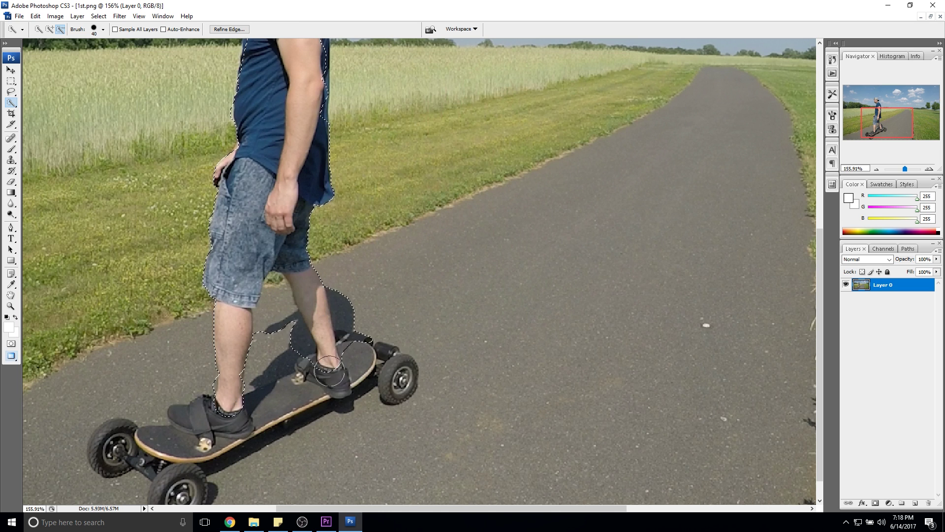
Subtract the right shoe, the skateboard and the rear wheel from the selection.
mouse_move(329, 372)
mouse_down()
mouse_move(383, 378)
mouse_move(384, 365)
mouse_move(402, 385)
mouse_up()
scroll(295, 367, down, 1)
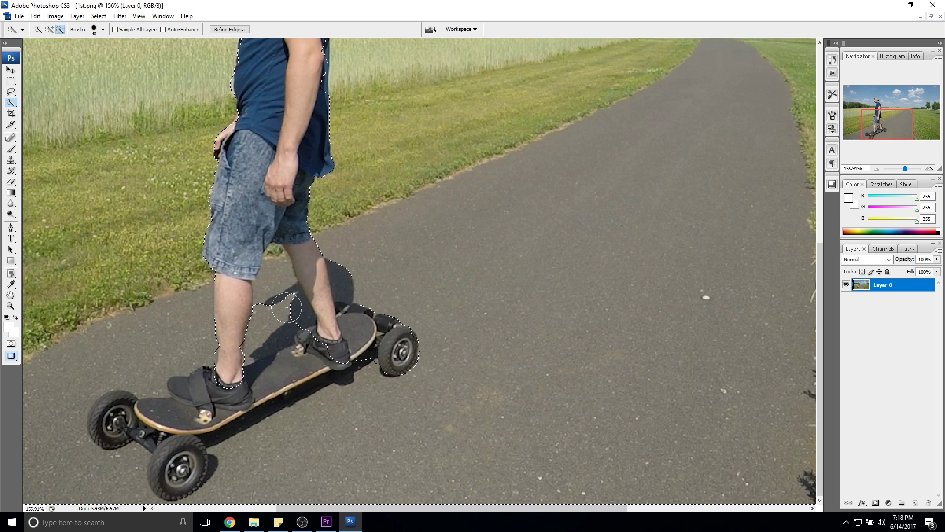
click(190, 409)
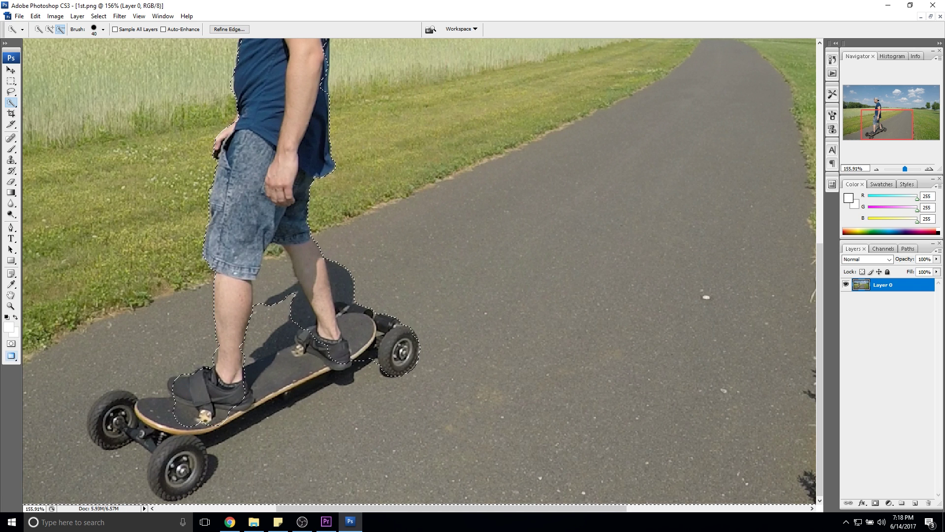
click(149, 410)
click(132, 415)
scroll(177, 462, up, 1)
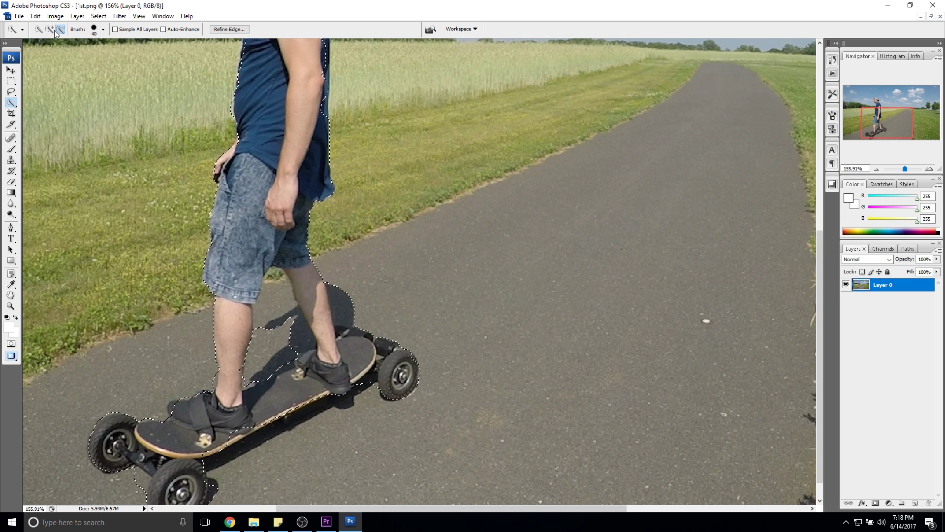
Refine the rider selection with a 14 px brush, fit the image, and cut away the background.
click(103, 31)
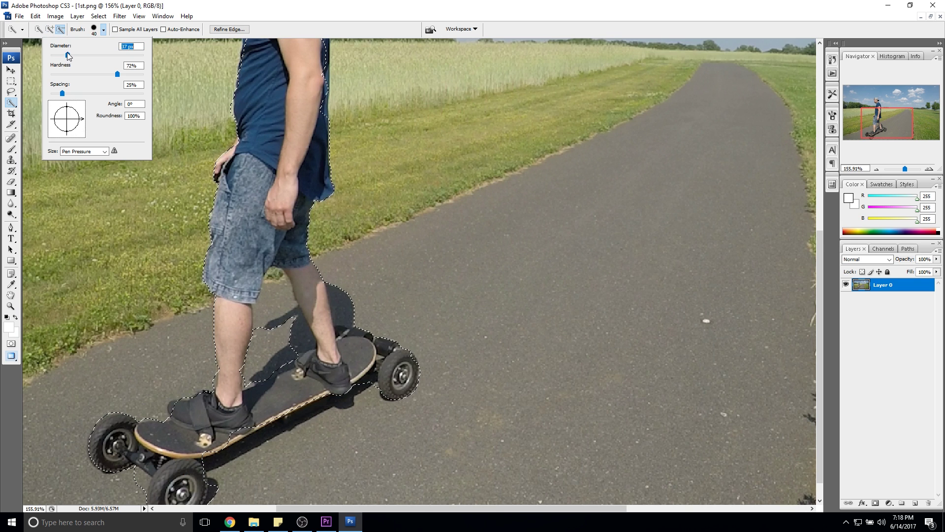
click(178, 4)
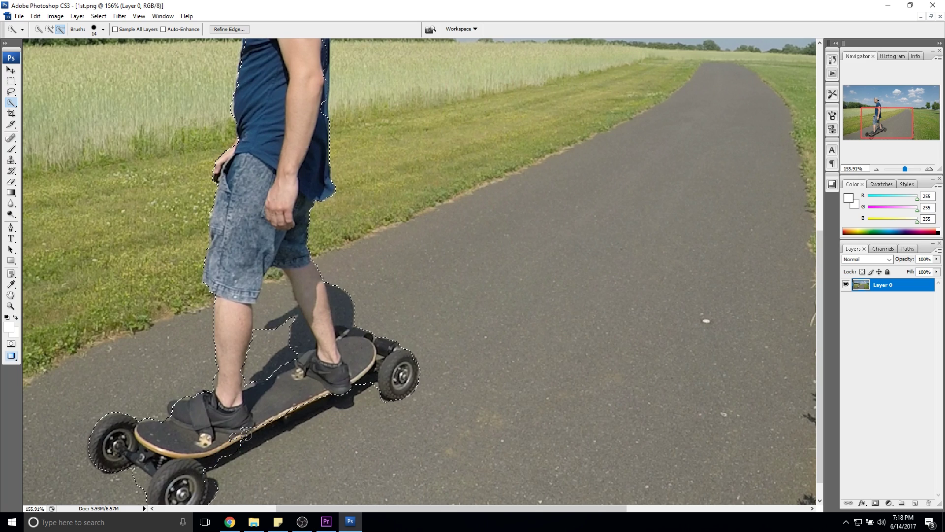
scroll(246, 434, up, 3)
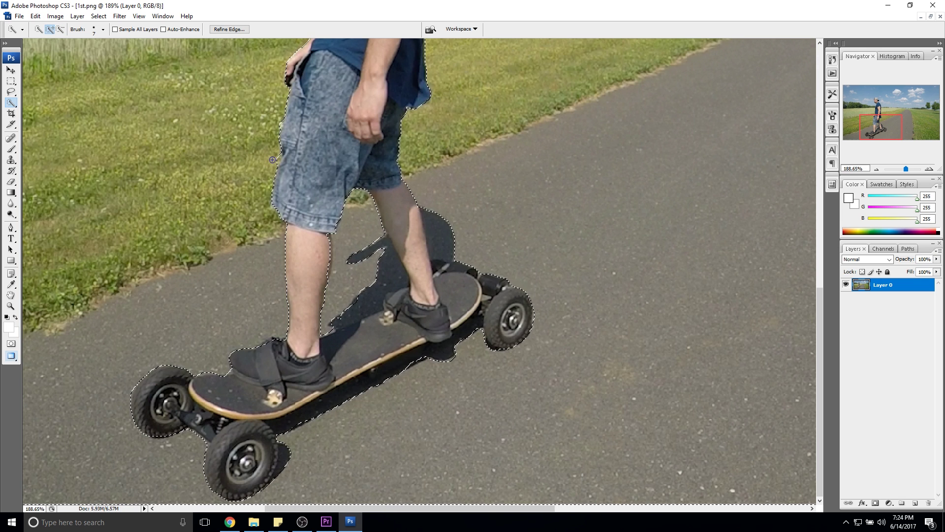
scroll(272, 159, up, 1)
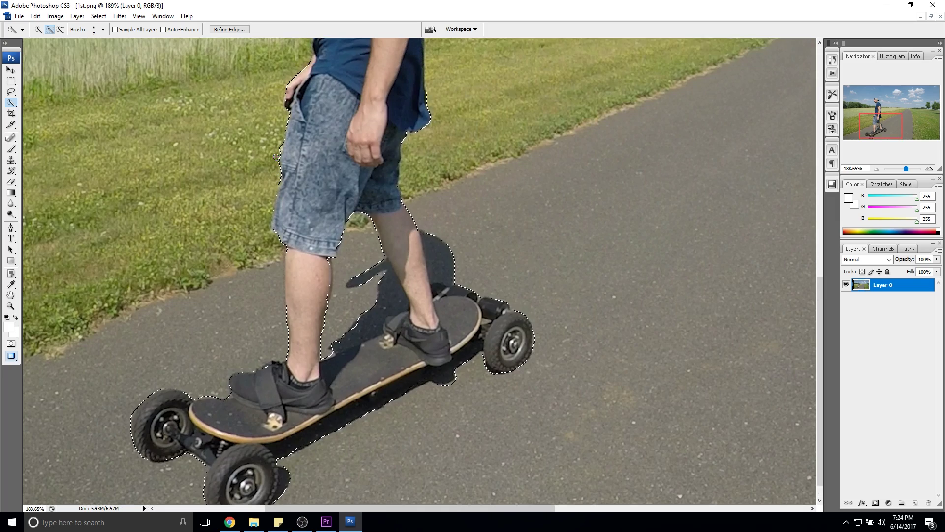
scroll(276, 157, up, 10)
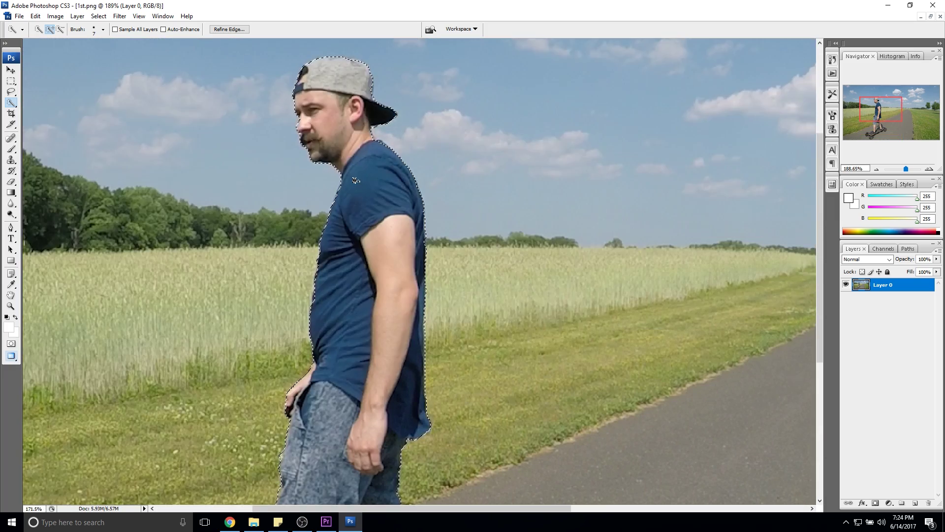
key(ctrl+0)
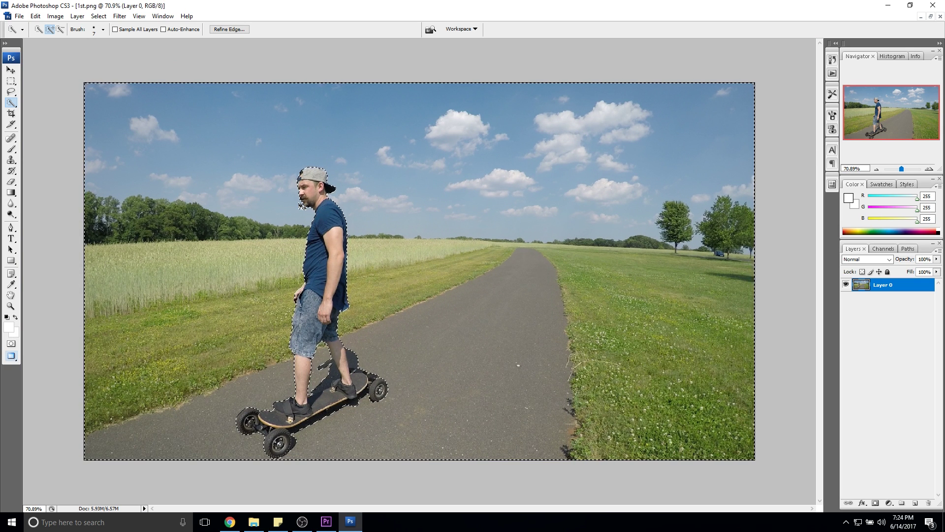
key(ctrl+x)
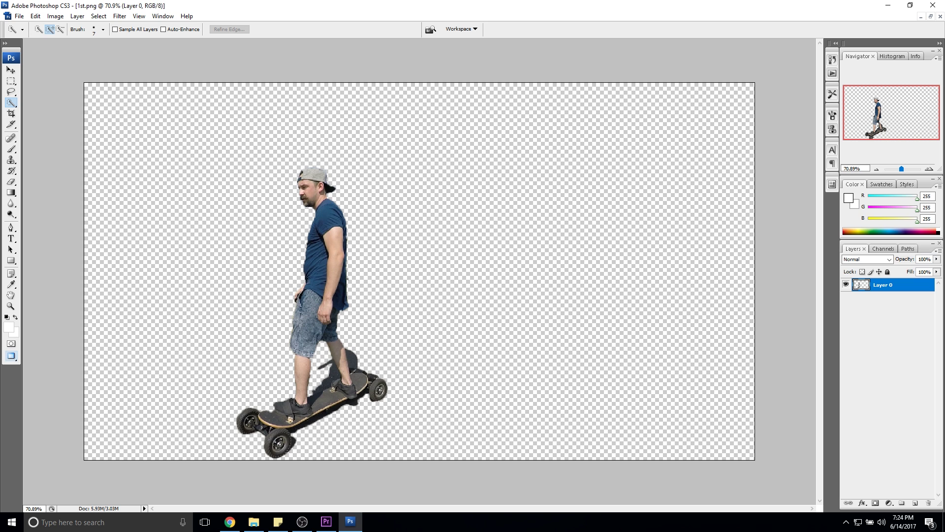
Save the transparent cutout as 1st.png in the Fixed folder, accepting the PNG options.
click(19, 17)
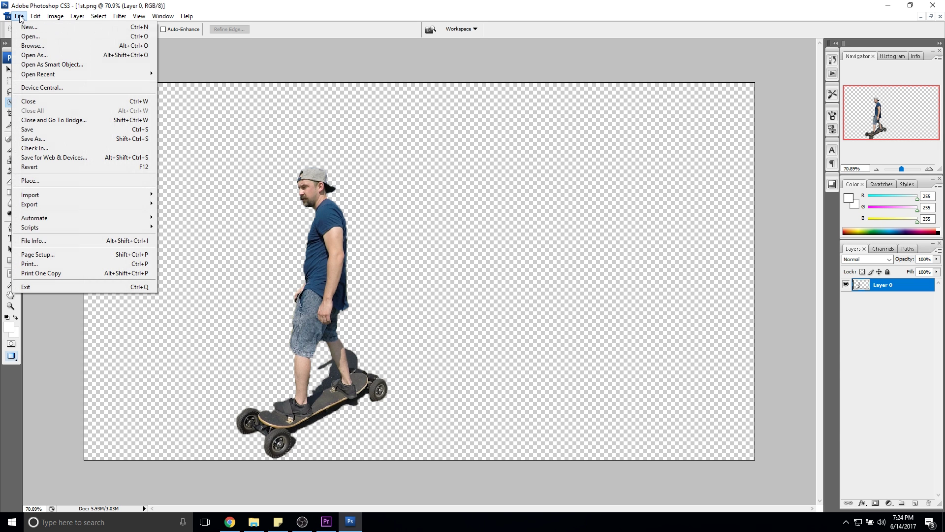
click(47, 139)
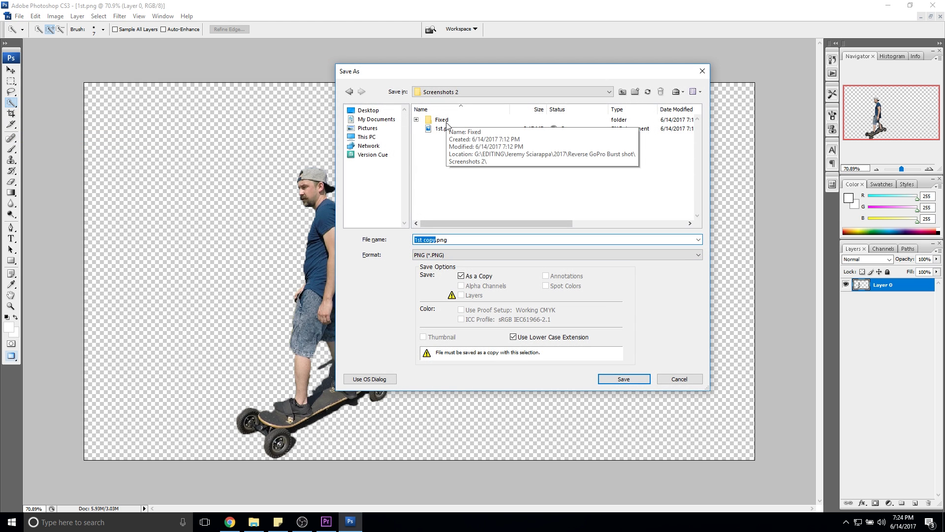
double_click(443, 122)
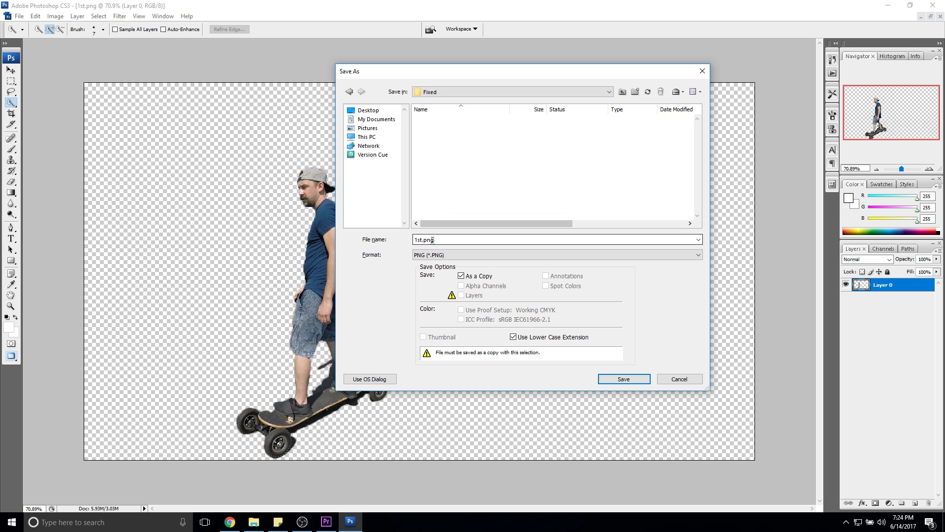
click(616, 379)
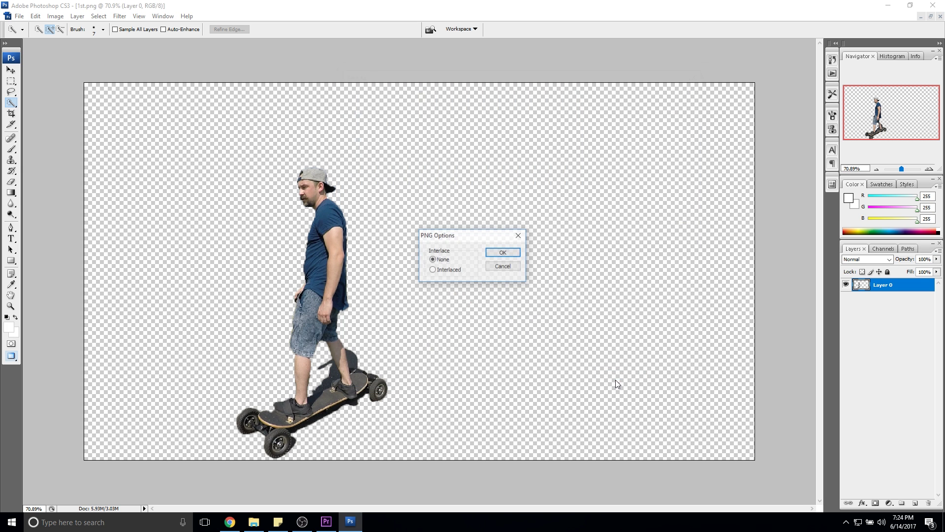
click(504, 253)
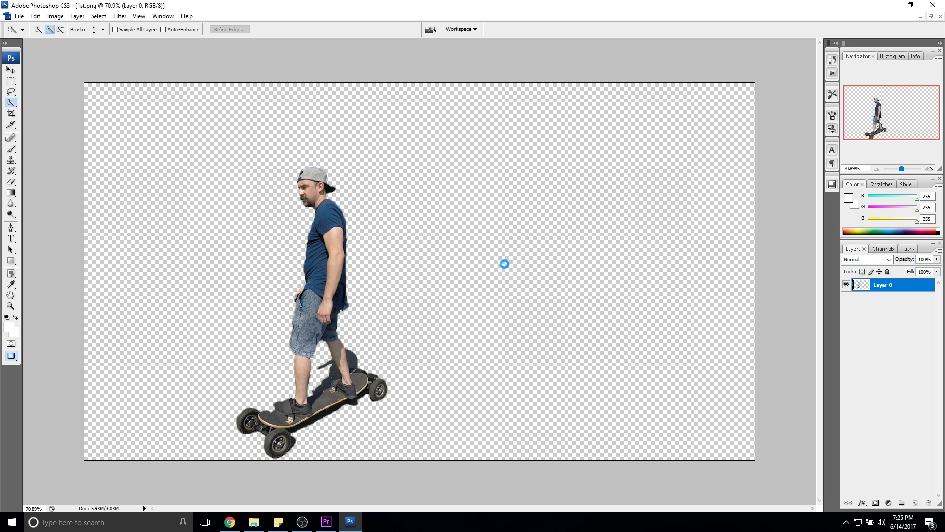
Import 1st.png into the Premiere Pro project.
click(329, 520)
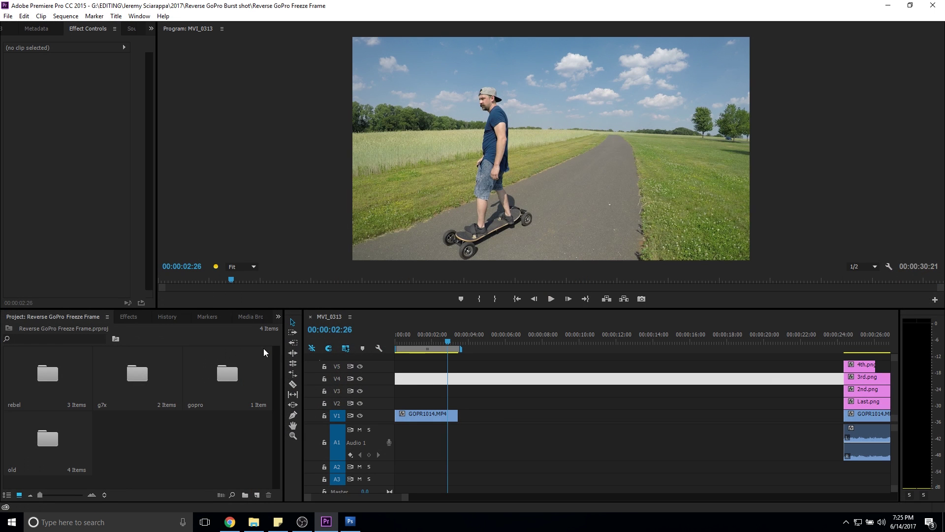
right_click(149, 441)
click(173, 422)
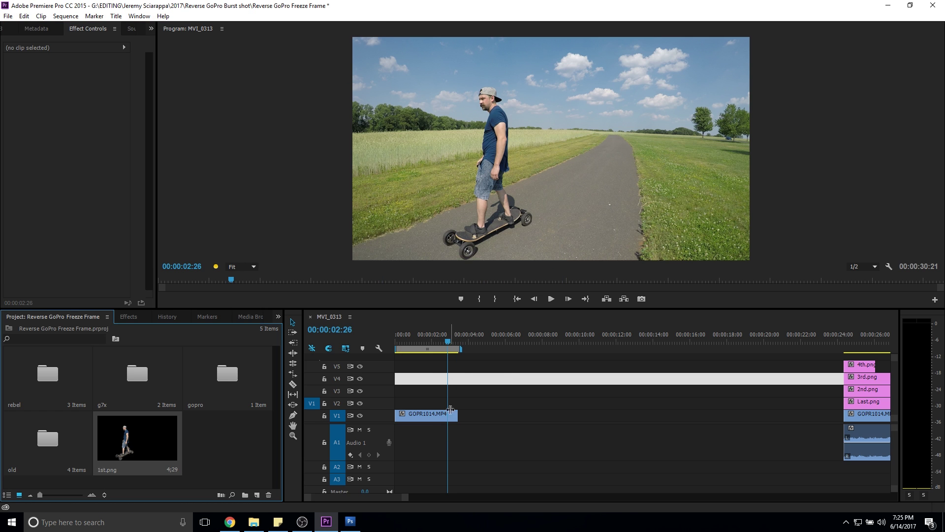
Place 1st.png on V2 above the GoPro clip and trim its end by eight frames.
key(=)
key(=)
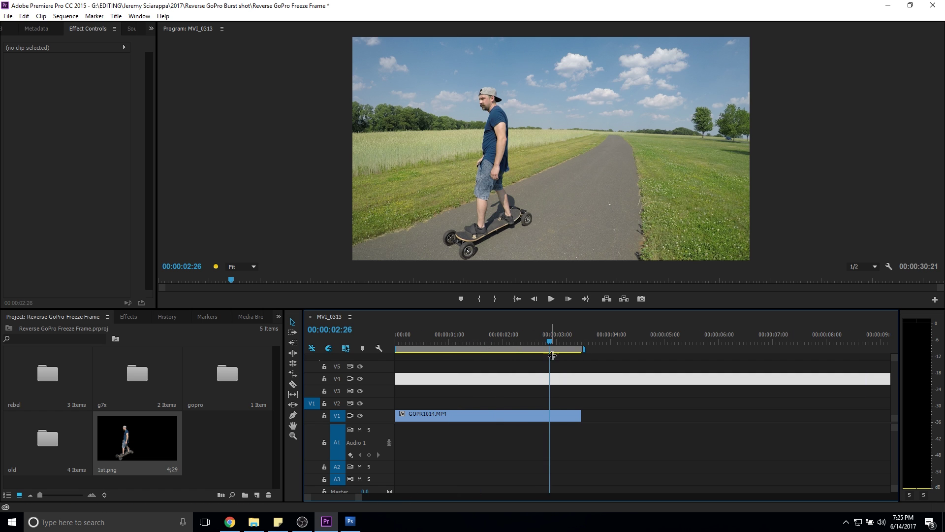
click(151, 441)
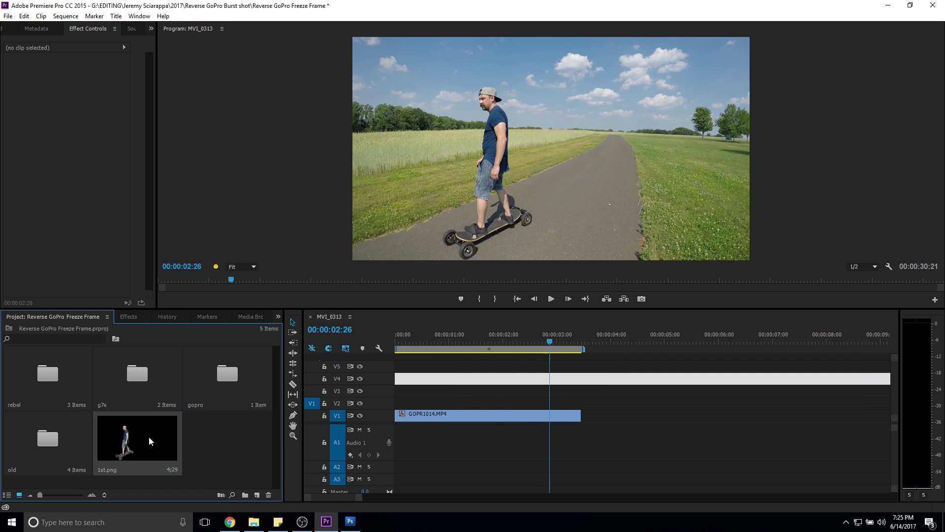
drag(361, 435, 397, 404)
drag(659, 399, 549, 402)
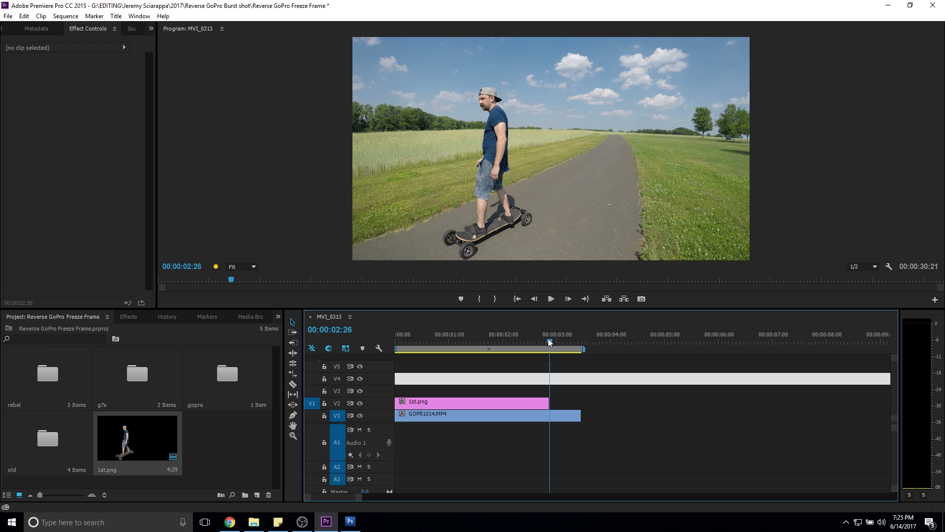
Preview the sequence from near the start, stopping at 00:00:02:18.
drag(550, 342, 410, 341)
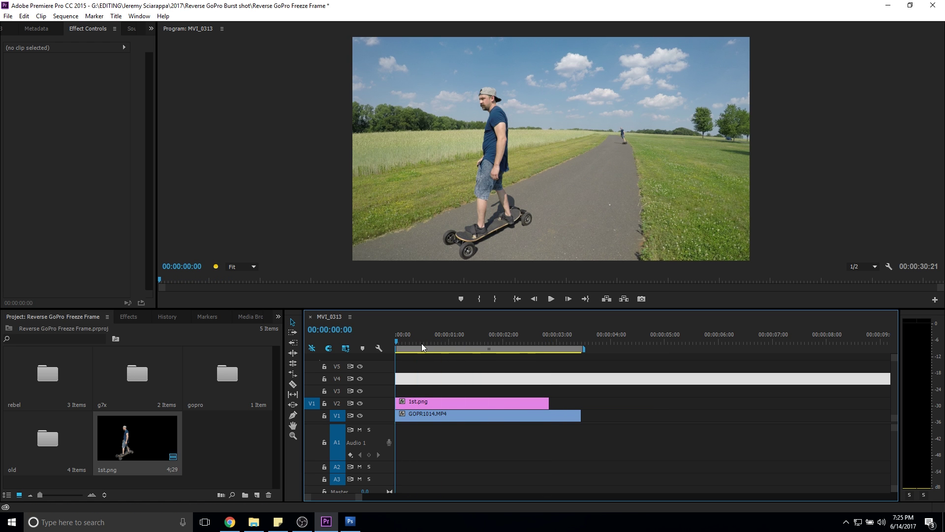
key(space)
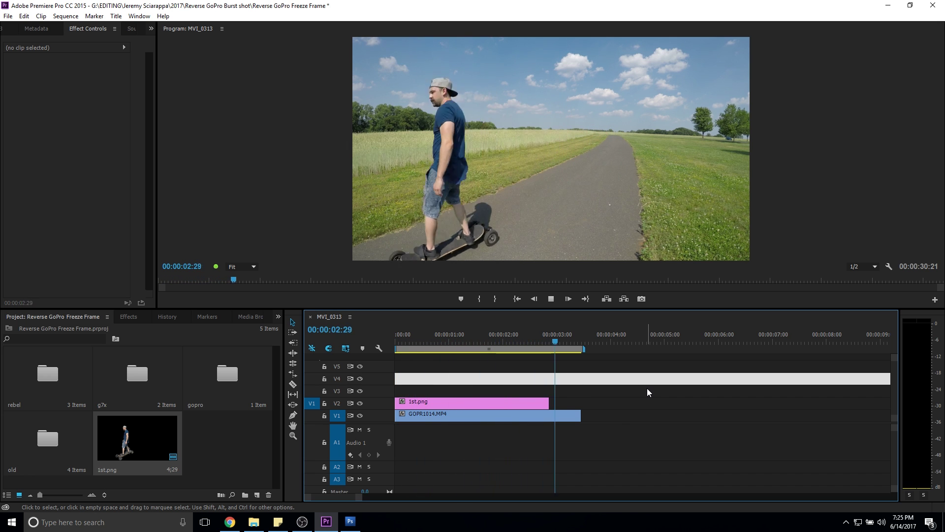
drag(554, 338, 538, 338)
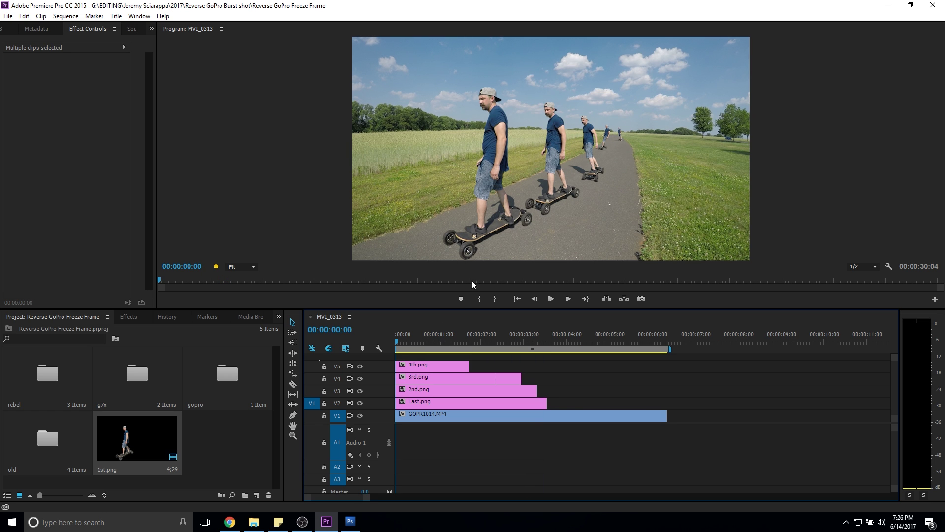
Play the sequence from the beginning to preview the staggered rider cutouts.
key(space)
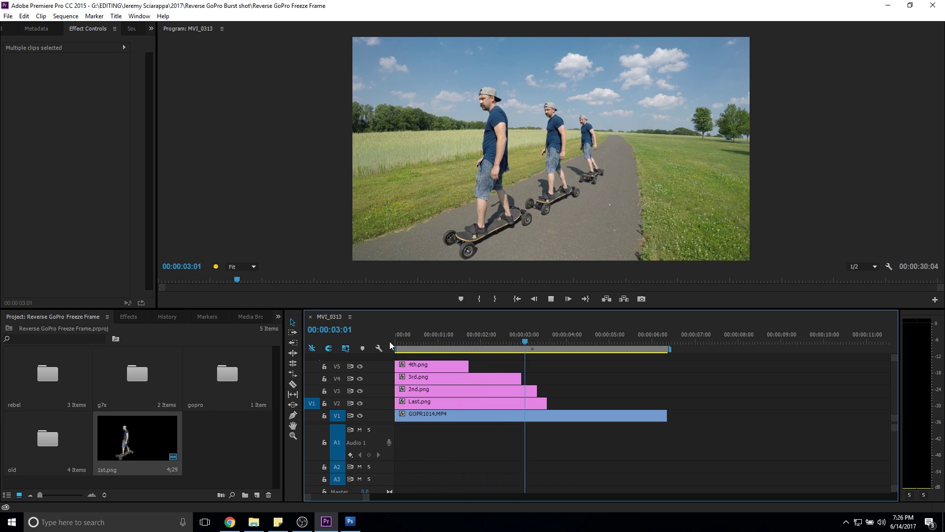
drag(554, 337, 411, 338)
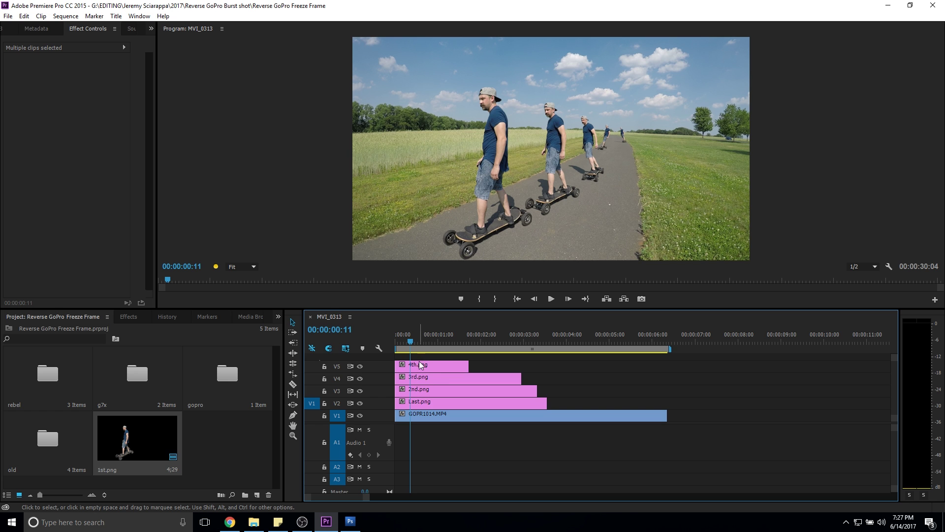
click(402, 342)
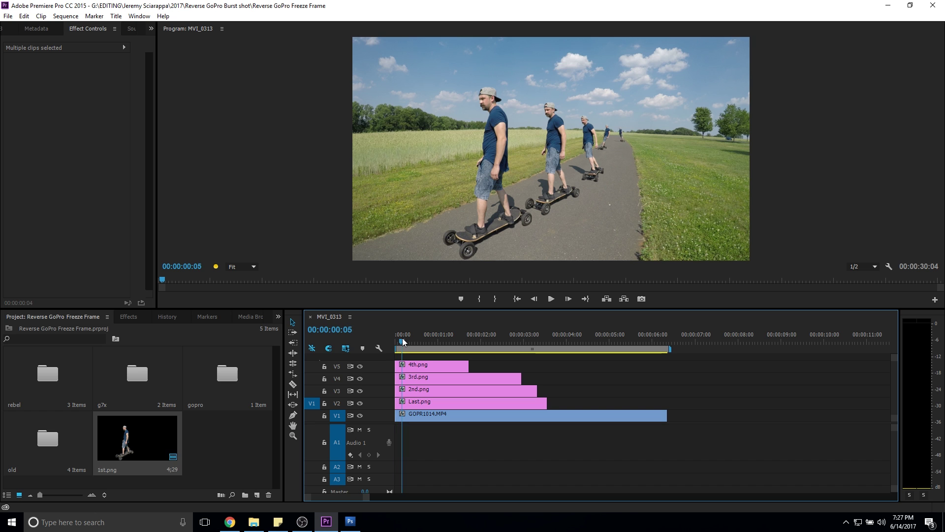
click(420, 367)
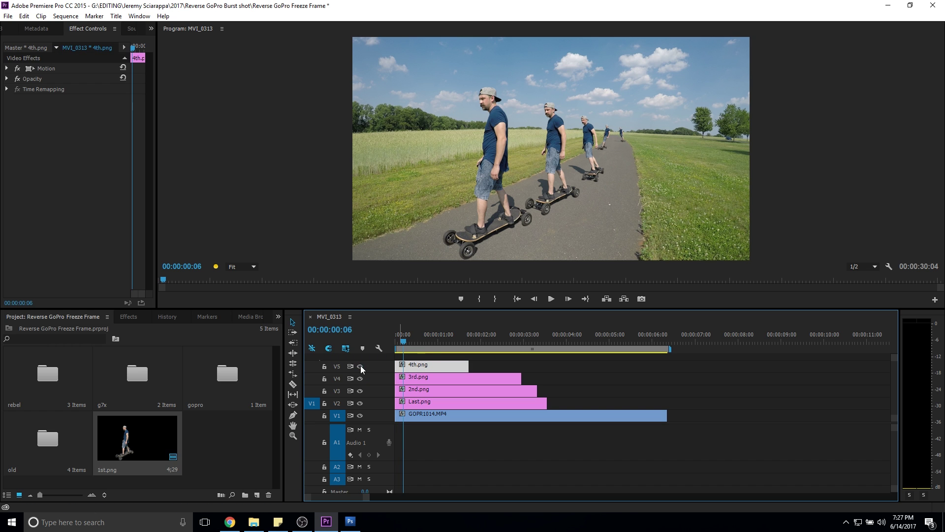
drag(412, 342, 504, 342)
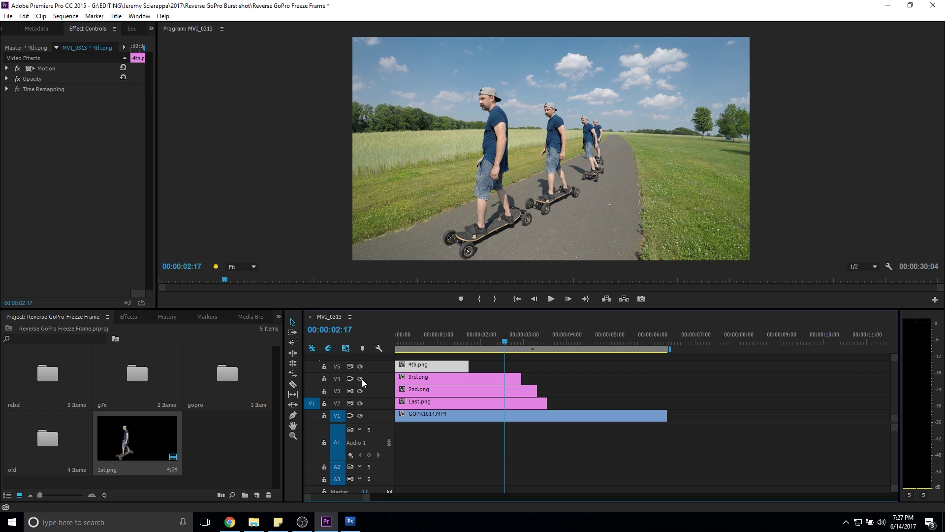
drag(507, 340, 528, 343)
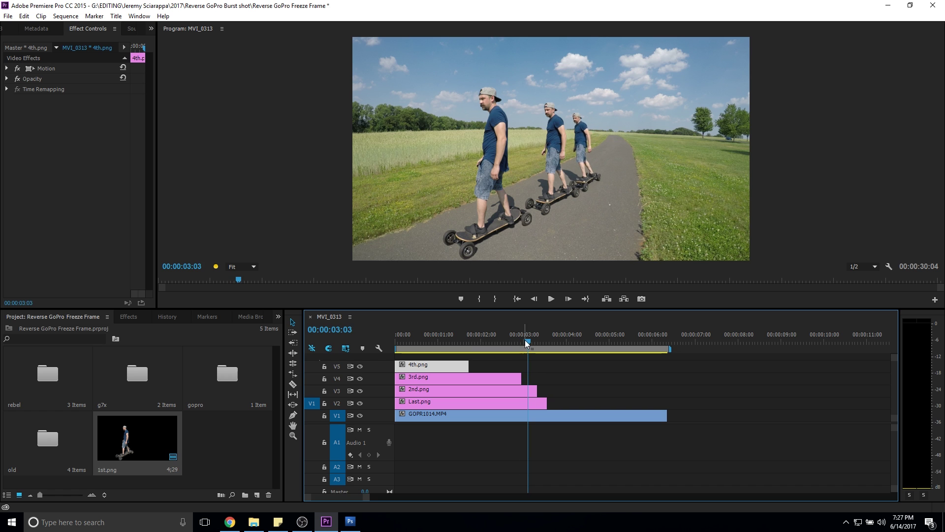
click(360, 391)
click(360, 391)
click(360, 391)
click(360, 391)
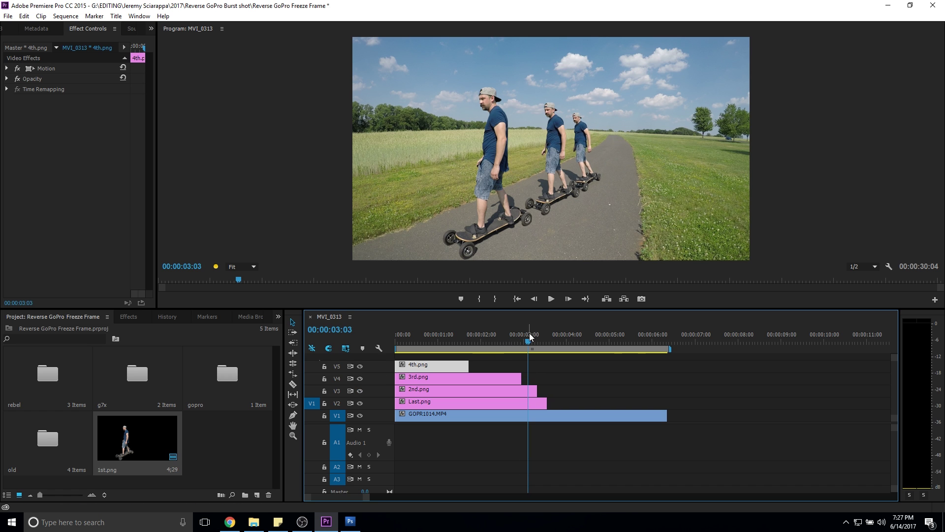
drag(529, 338, 534, 340)
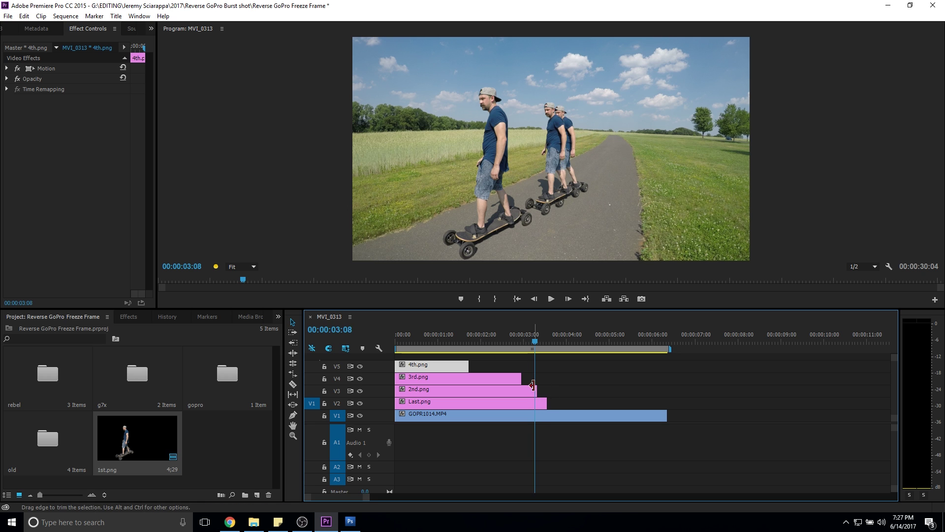
key(Right)
key(Right)
key(Right)
key(Right)
key(Right)
key(Right)
key(Right)
key(Right)
key(Right)
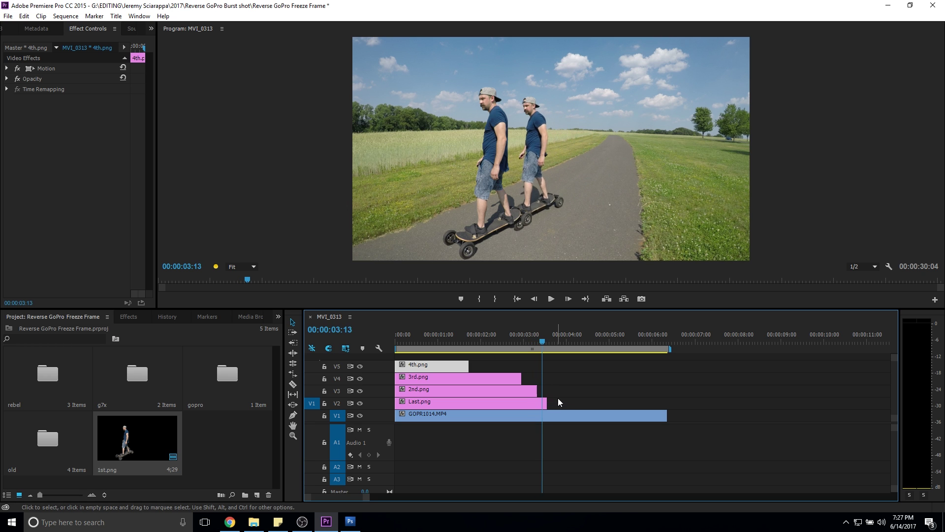
key(Right)
key(Right)
key(Right)
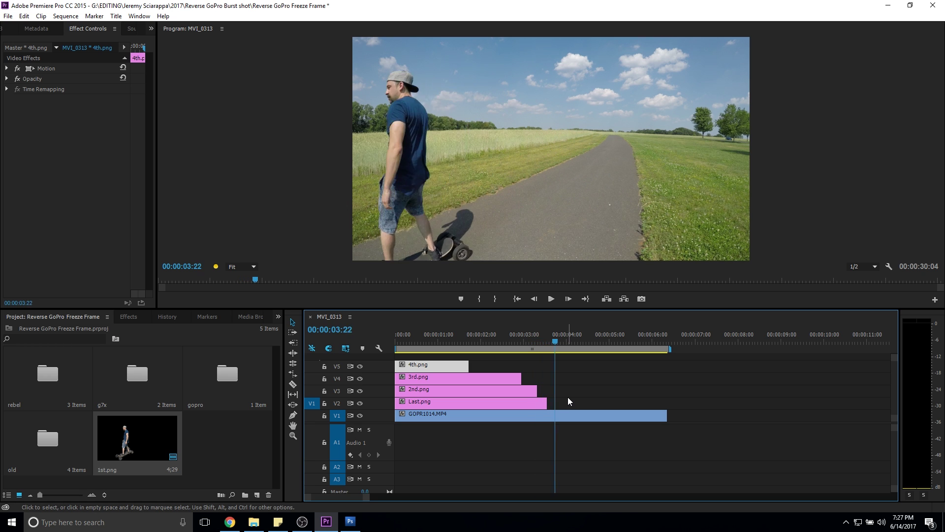